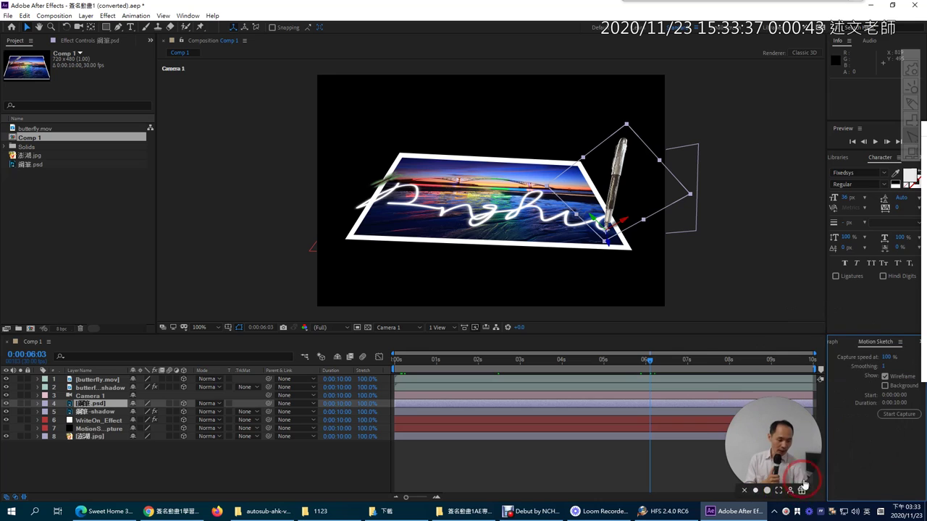
- Dock the Motion Sketch panel beside the Composition viewer and widen it slightly
click(893, 349)
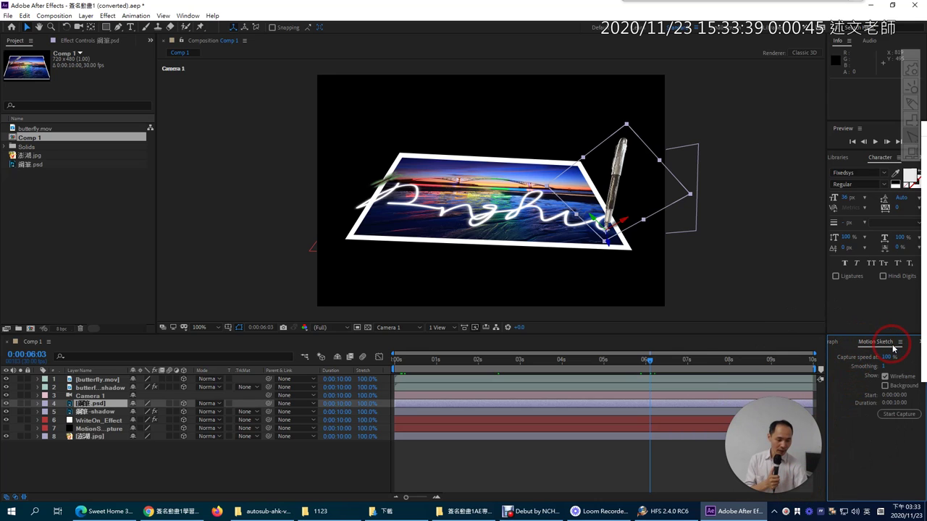
mouse_move(894, 349)
mouse_down()
mouse_move(876, 178)
mouse_move(840, 279)
mouse_move(792, 133)
mouse_move(811, 140)
mouse_move(809, 124)
mouse_up()
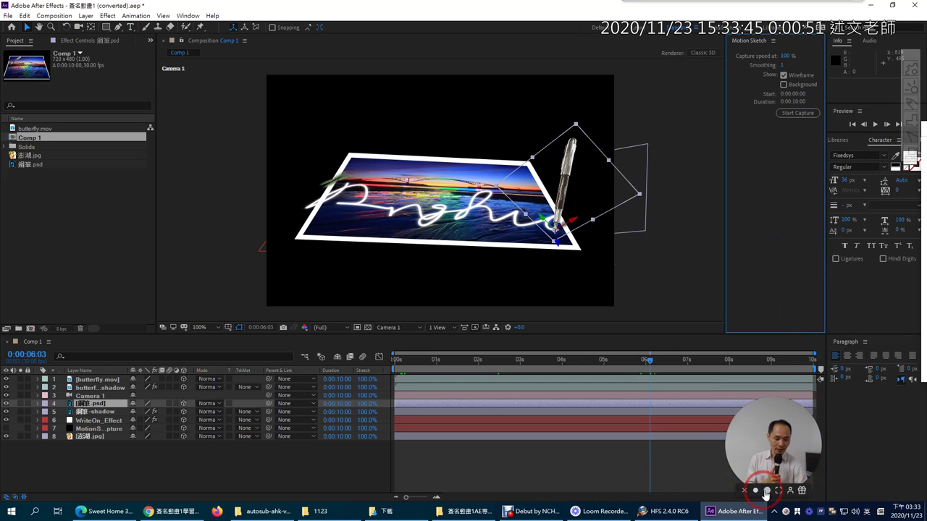
click(767, 491)
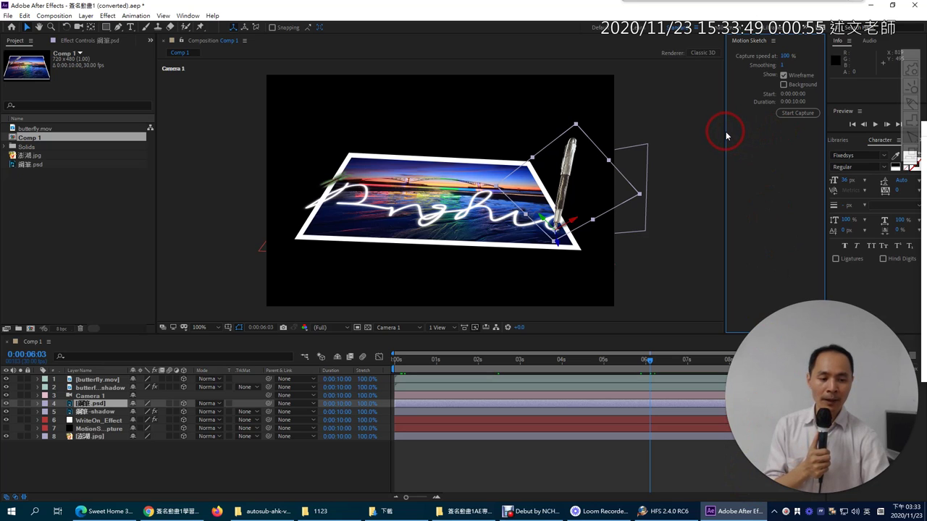
drag(726, 133, 709, 134)
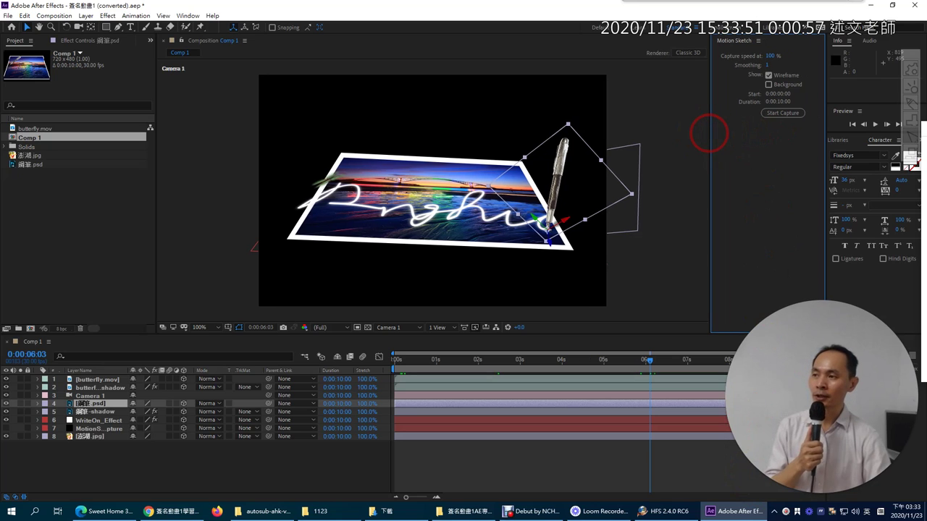
click(185, 16)
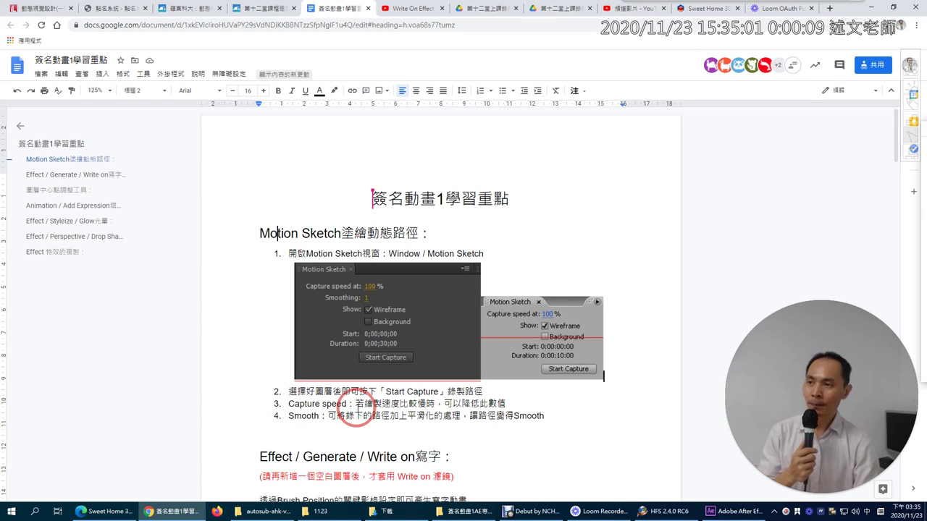
- Switch to After Effects and create a new 10-second HDTV 1080 29.97 composition with a black background
click(729, 511)
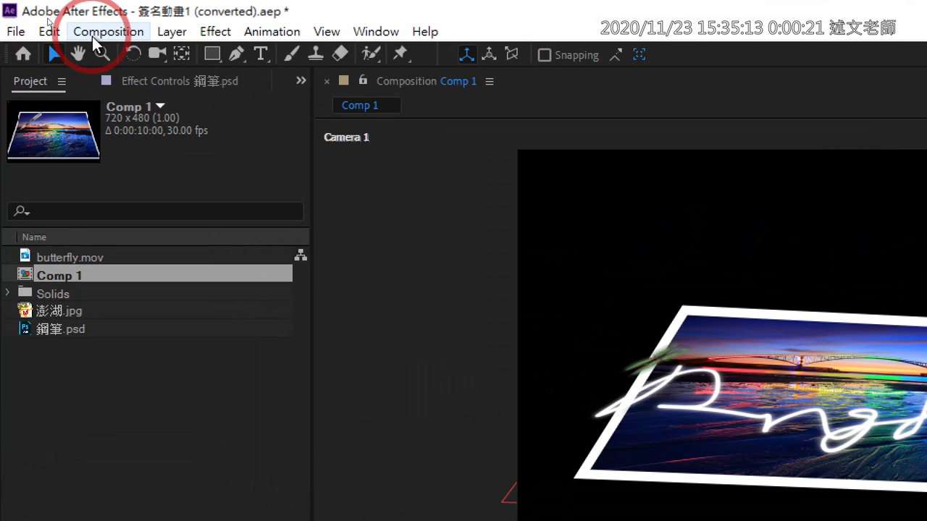
click(92, 36)
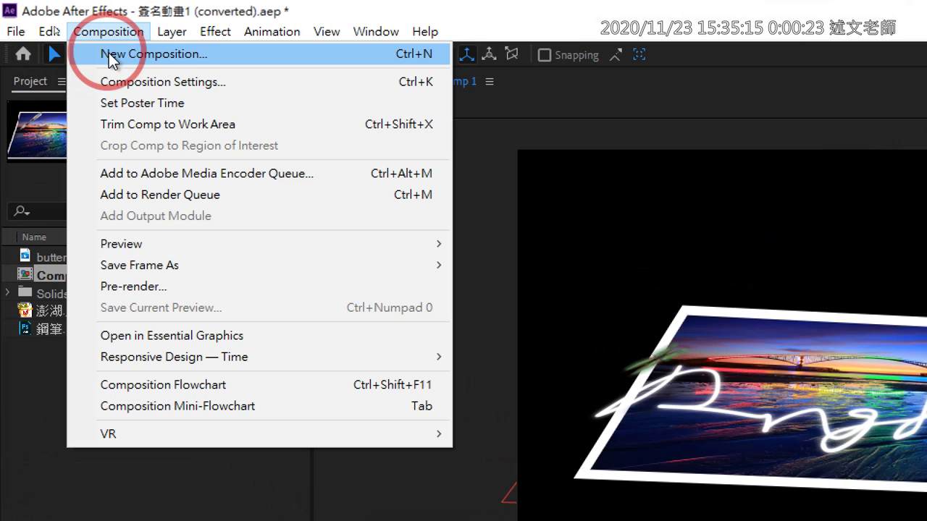
click(109, 58)
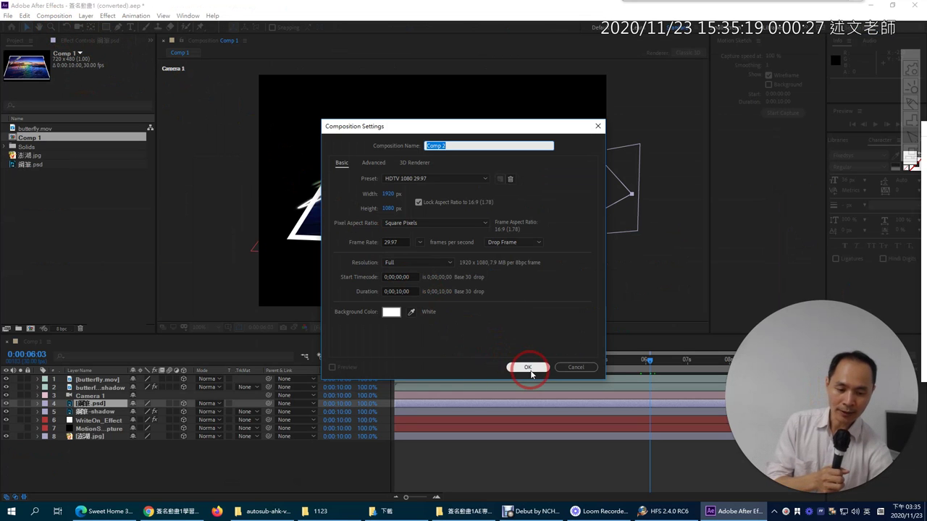
click(395, 314)
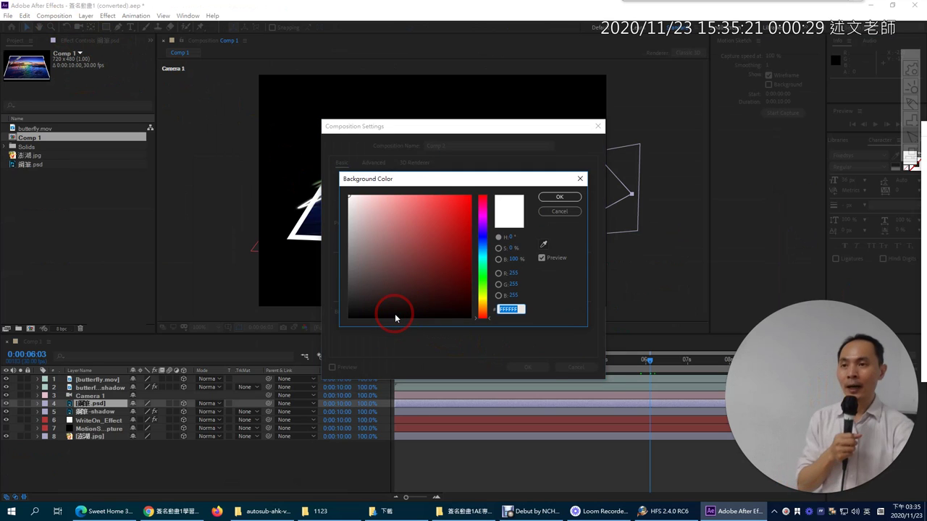
drag(374, 268, 321, 335)
click(559, 197)
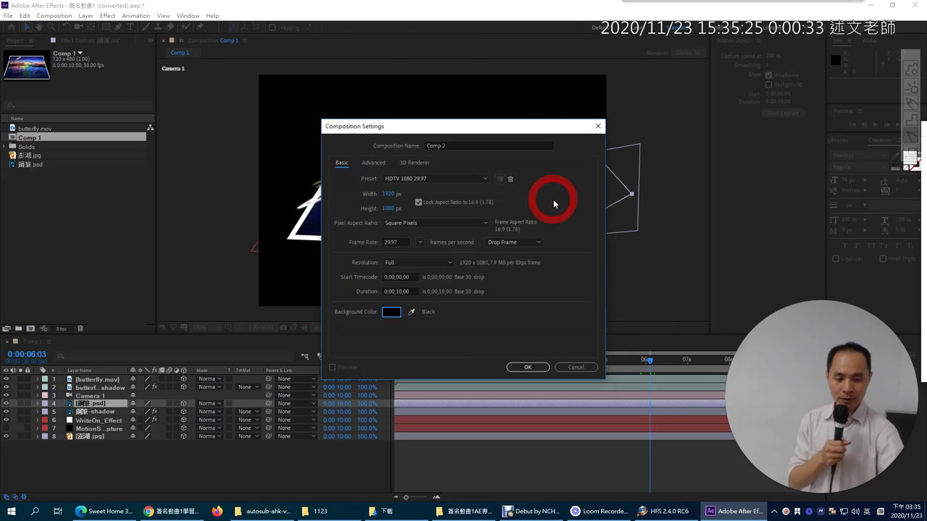
click(527, 366)
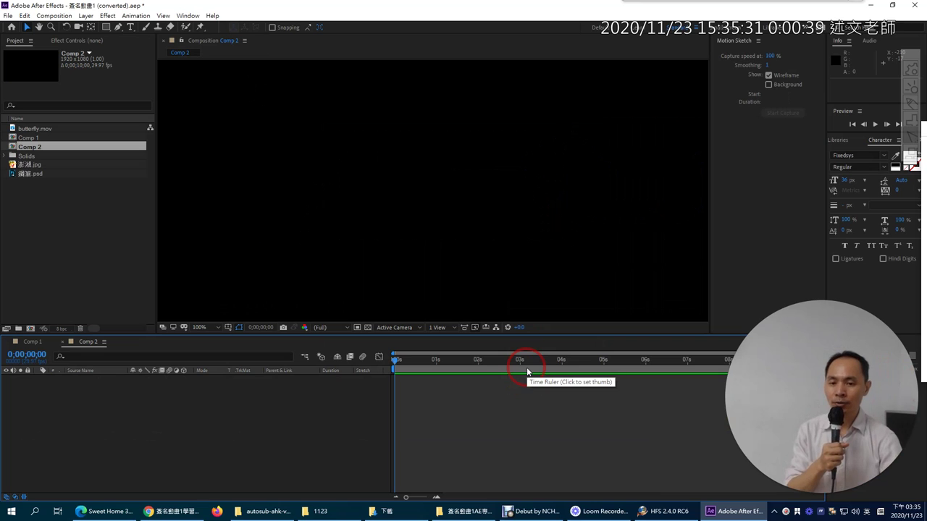
- Add a dark gray 1920 x 1080 px solid layer to the new composition
click(87, 15)
mouse_move(88, 27)
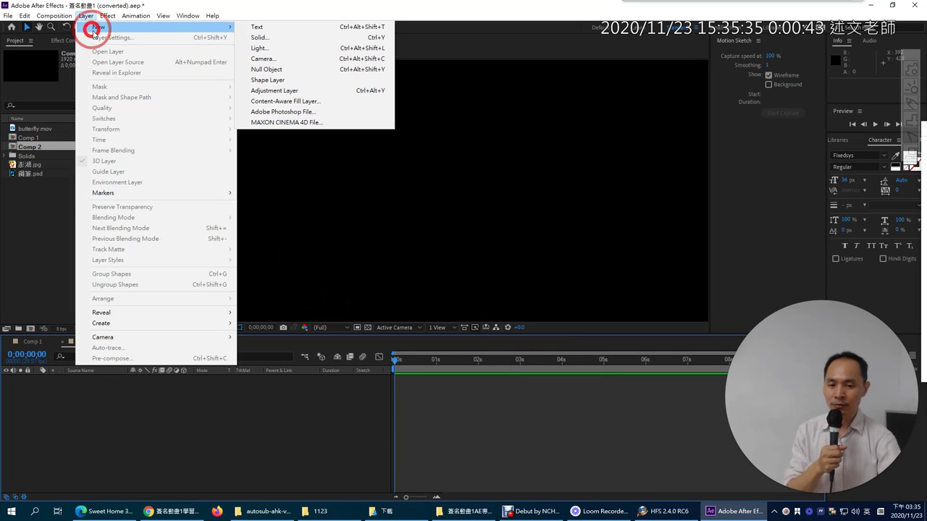
click(273, 42)
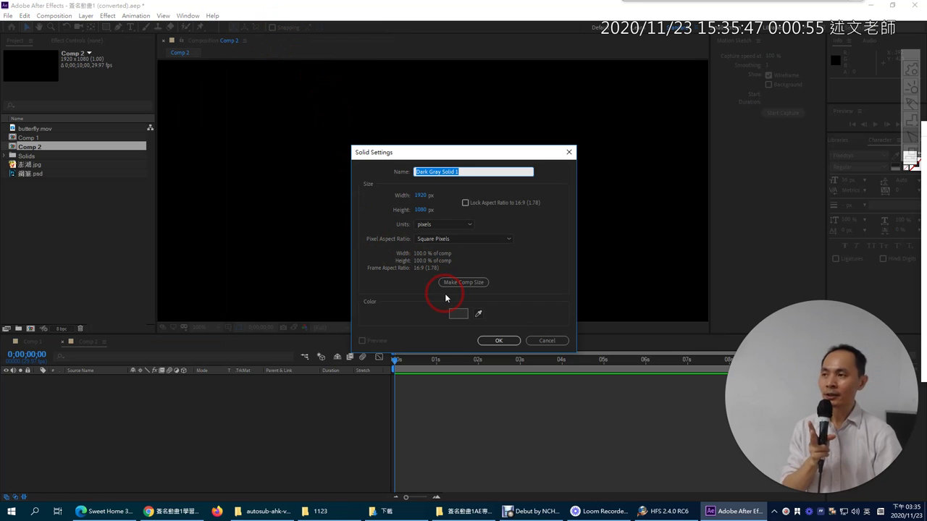
click(499, 340)
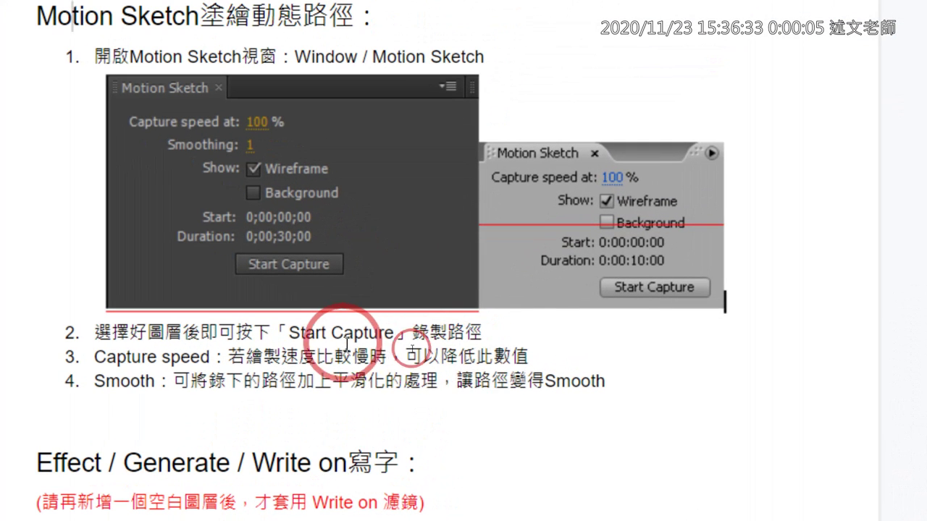
- Highlight "Start Capture" in the notes, return to After Effects and record a handwritten name as the solid's motion path with Motion Sketch
drag(287, 333, 397, 333)
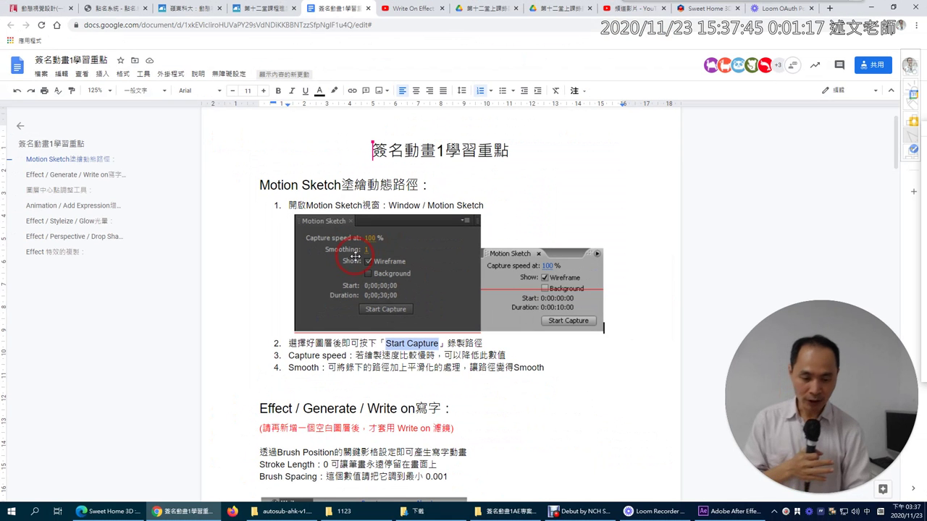
click(731, 512)
click(774, 113)
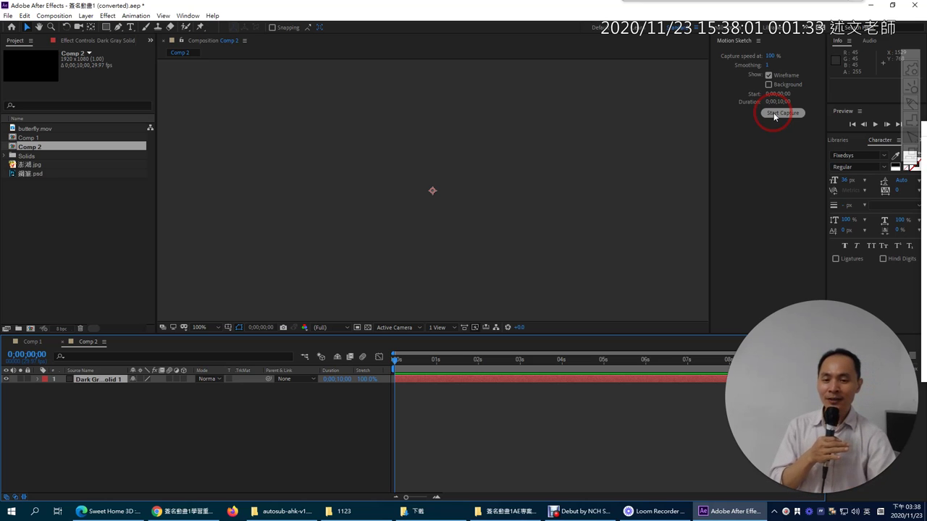
click(774, 114)
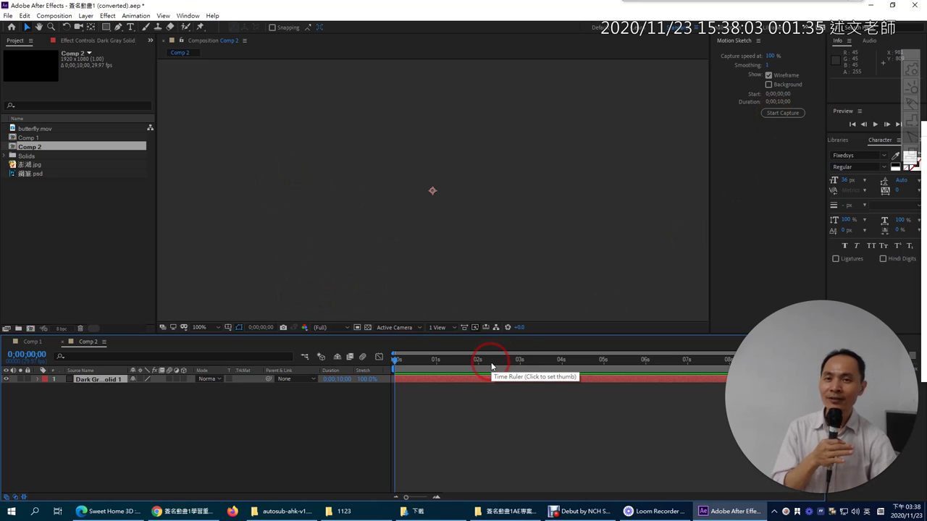
click(776, 114)
mouse_move(326, 140)
mouse_down()
mouse_move(328, 231)
mouse_move(270, 250)
mouse_move(377, 220)
mouse_move(419, 227)
mouse_move(442, 259)
mouse_move(469, 229)
mouse_move(567, 235)
mouse_move(548, 181)
mouse_move(518, 283)
mouse_move(556, 246)
mouse_move(608, 292)
mouse_up()
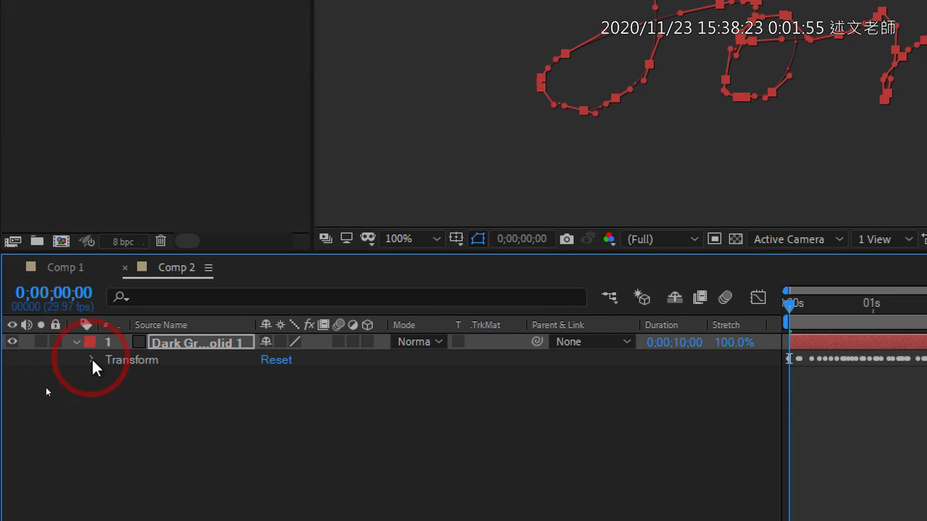
- Reveal the solid's Transform properties to inspect the Position keyframes and undo the motion sketch
click(91, 359)
click(160, 394)
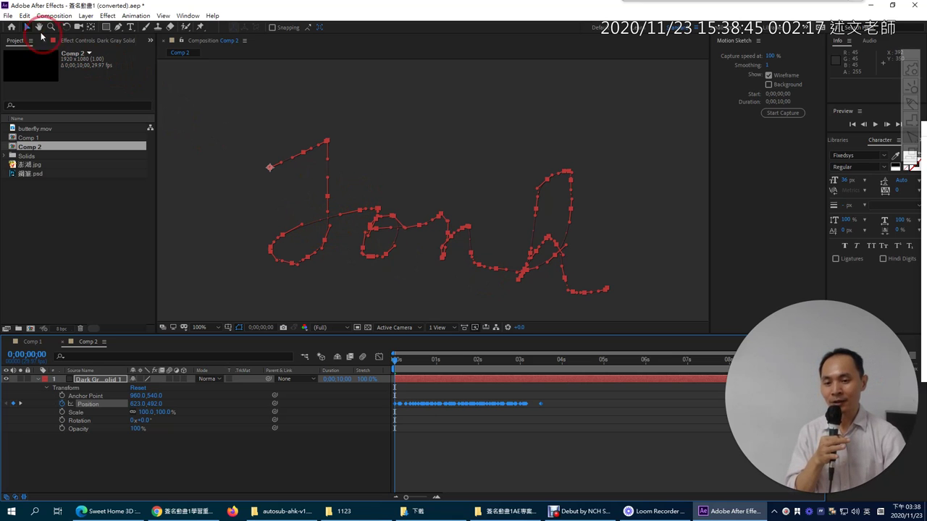
click(25, 15)
click(61, 27)
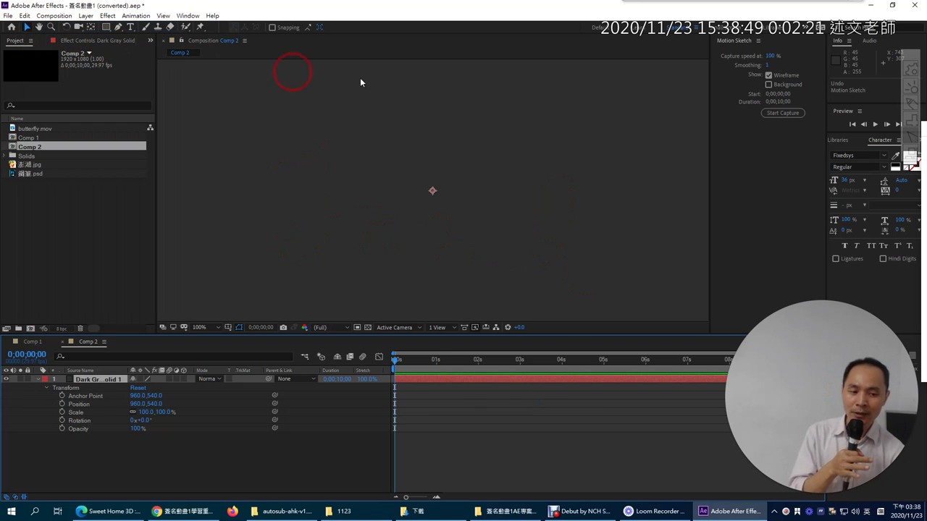
- Set the Motion Sketch capture speed to 50% and record a handwritten name as the solid's motion path
click(772, 55)
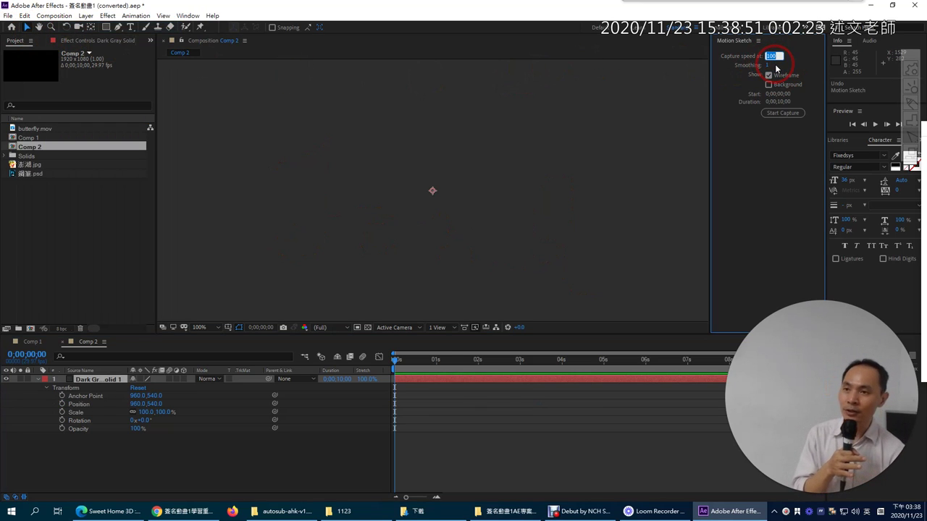
text(5)
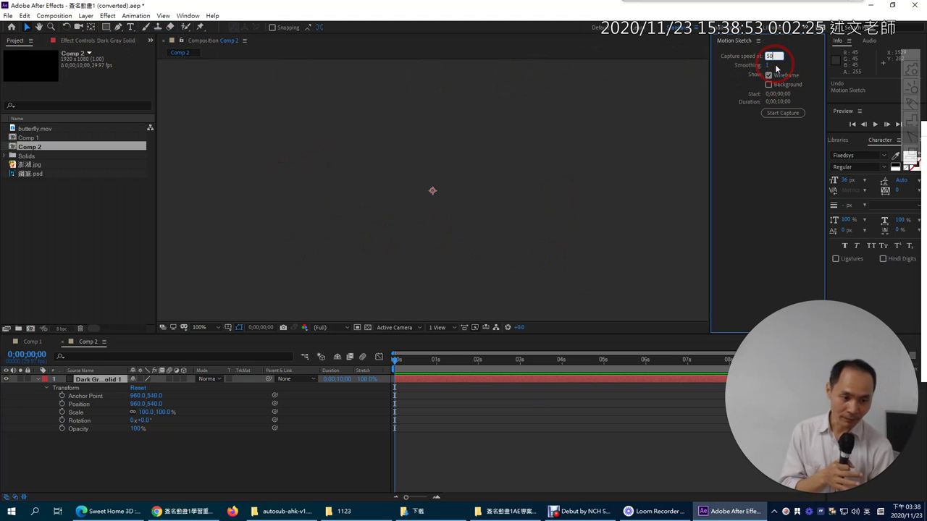
text(0)
key(Return)
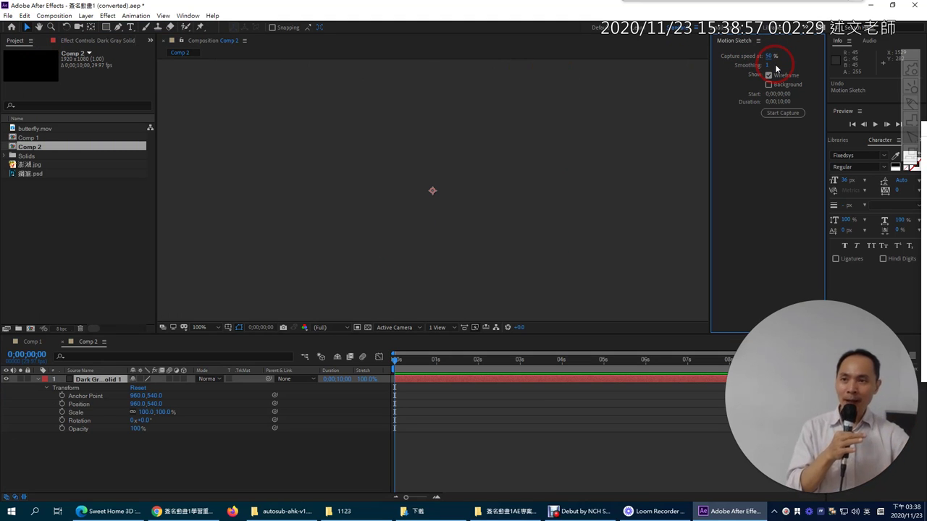
click(780, 113)
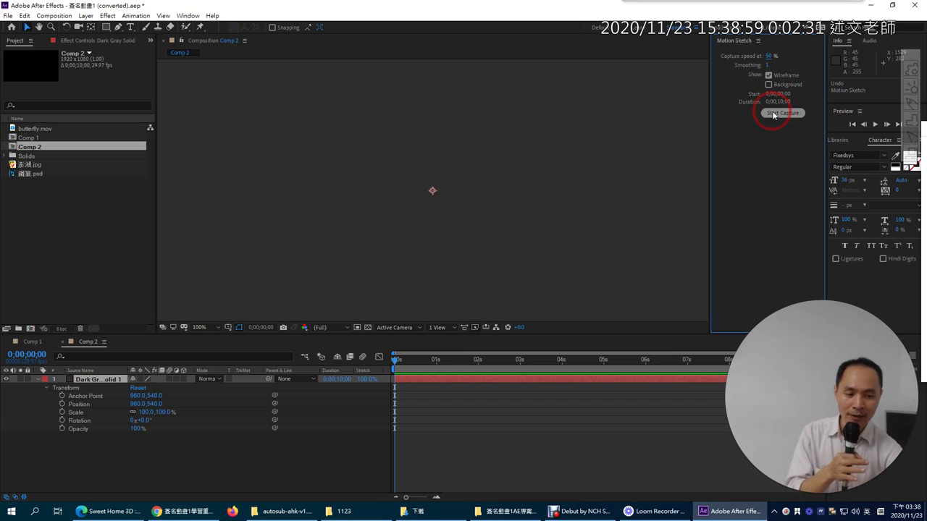
mouse_move(333, 144)
mouse_down()
mouse_move(316, 220)
mouse_move(336, 196)
mouse_move(356, 228)
mouse_move(450, 163)
mouse_move(425, 195)
mouse_move(439, 235)
mouse_move(465, 188)
mouse_move(475, 236)
mouse_move(499, 208)
mouse_move(554, 239)
mouse_up()
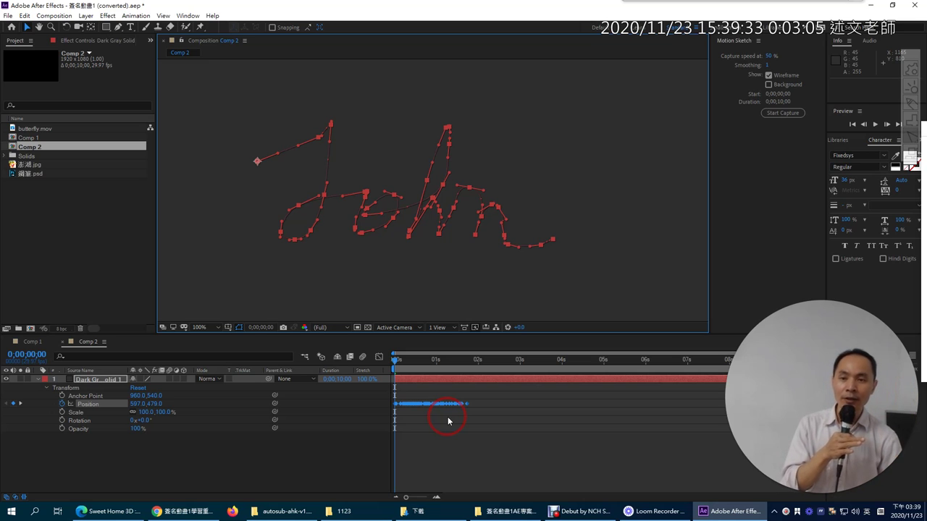
- Set the Motion Sketch capture speed to 100% and undo the last recorded path
click(772, 55)
text(100)
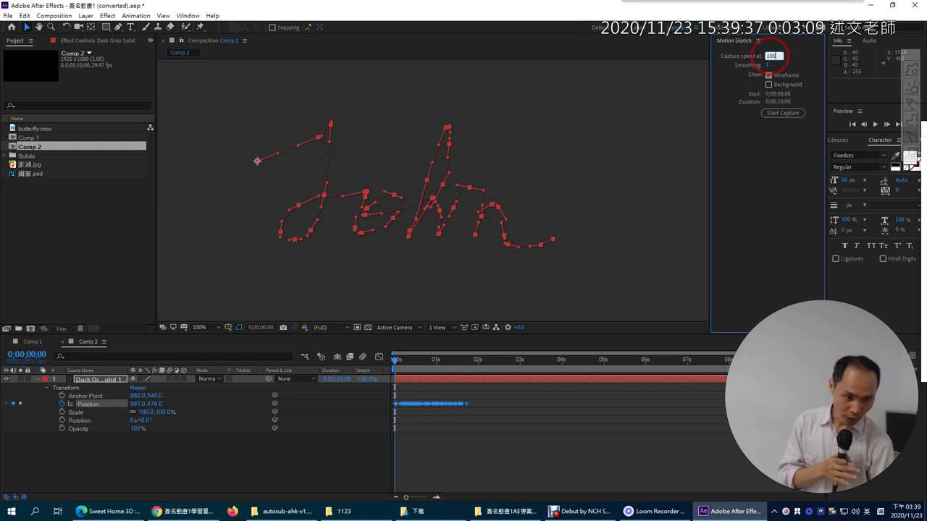
key(Return)
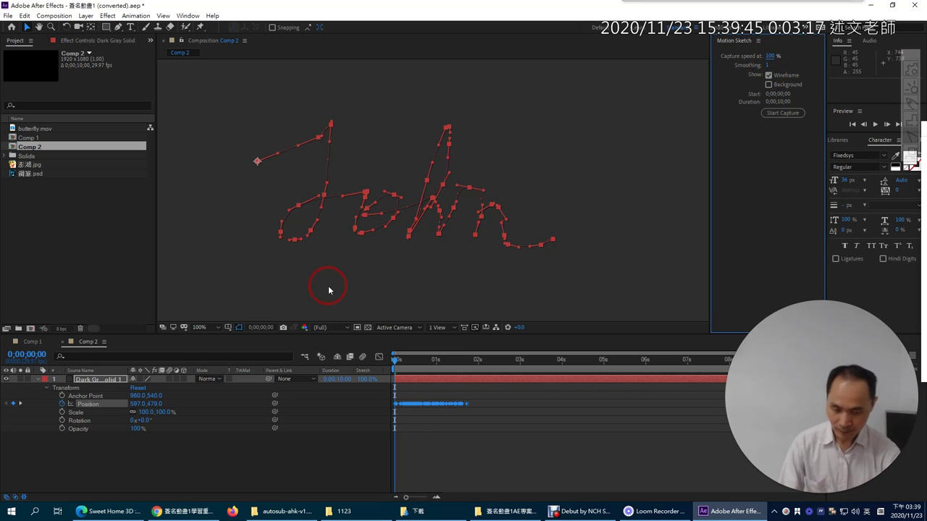
key(ctrl+z)
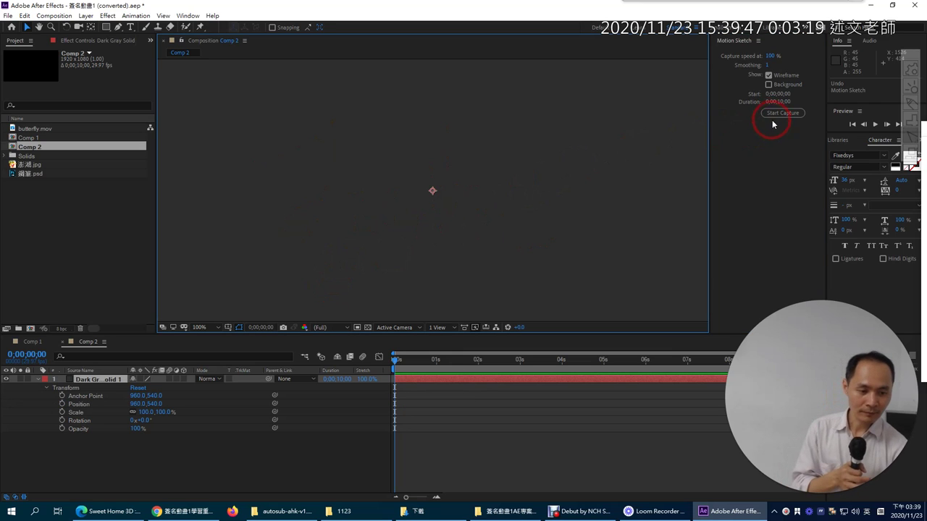
- Record a handwritten name across the composition as the solid's motion path with Motion Sketch
click(772, 114)
mouse_move(275, 131)
mouse_down()
mouse_move(356, 118)
mouse_move(334, 237)
mouse_move(384, 189)
mouse_move(385, 226)
mouse_move(401, 197)
mouse_move(471, 201)
mouse_move(494, 154)
mouse_move(463, 235)
mouse_move(497, 209)
mouse_move(504, 241)
mouse_move(539, 211)
mouse_move(542, 232)
mouse_move(600, 257)
mouse_up()
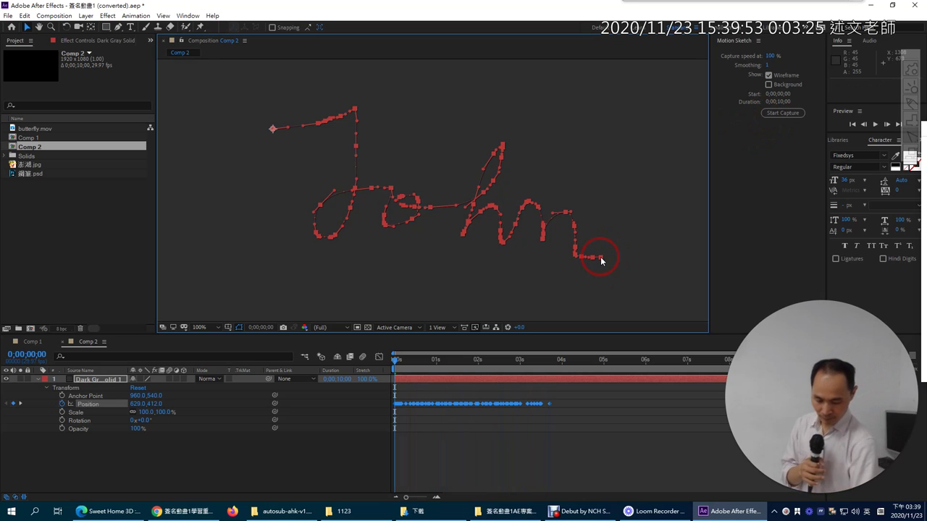